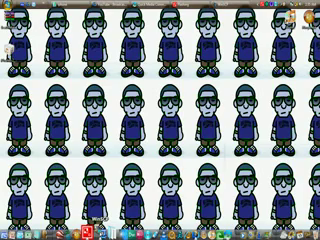
Log in to the iPhone over SSH as root using its IP address as host name.
double_click(40, 30)
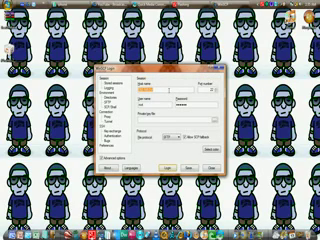
type("192.168.1.2")
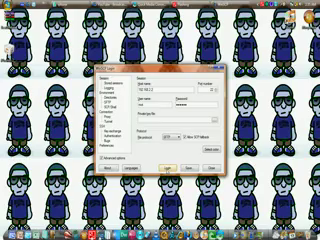
left_click(165, 168)
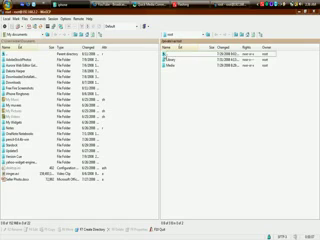
Browse the remote pane from / through the stash folder into Applications.
double_click(166, 52)
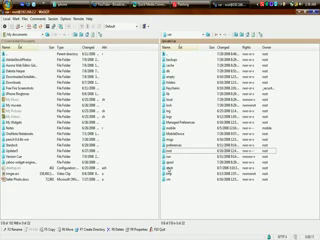
double_click(168, 148)
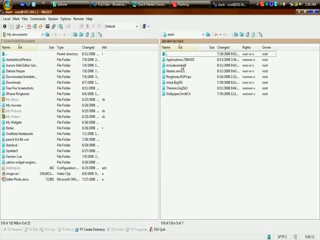
double_click(183, 59)
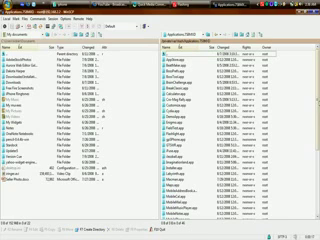
mouse_move(316, 95)
left_mouse_down()
mouse_move(316, 158)
mouse_move(316, 60)
left_mouse_up()
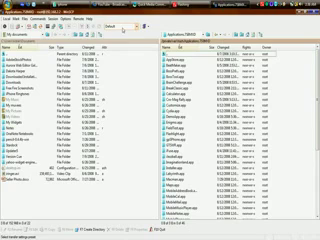
Drag Sketches.app from the local iphone folder onto the phone's Applications folder.
left_click(20, 3)
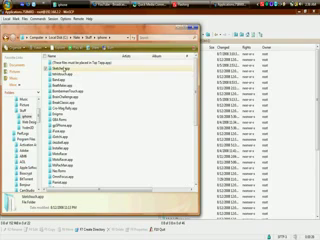
left_click_drag(100, 120, 200, 120)
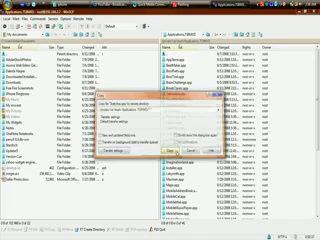
Confirm copying Sketches.app to the phone and let the transfer finish.
left_click(172, 151)
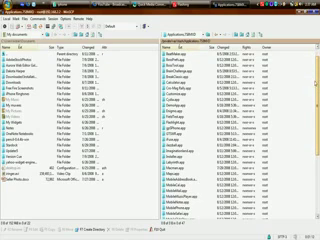
scroll(235, 120, "down", 2)
scroll(235, 120, "down", 2)
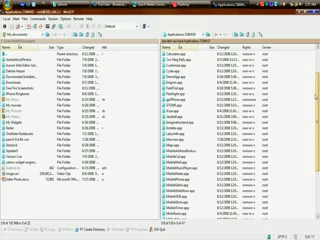
scroll(235, 120, "down", 2)
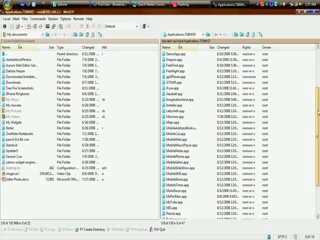
scroll(235, 120, "down", 2)
scroll(235, 120, "down", 2)
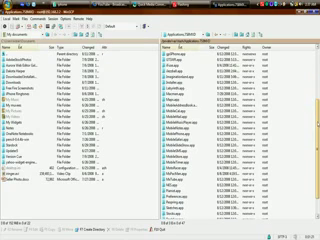
scroll(235, 120, "down", 2)
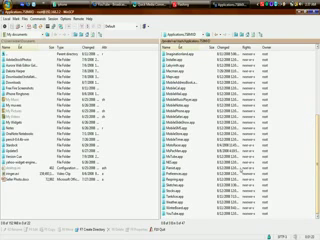
Set Sketches.app's permissions to 775 in its Properties dialog.
right_click(181, 180)
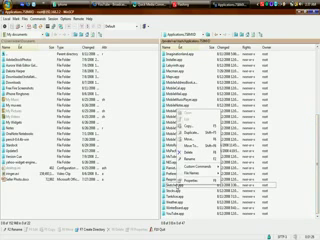
left_click(200, 180)
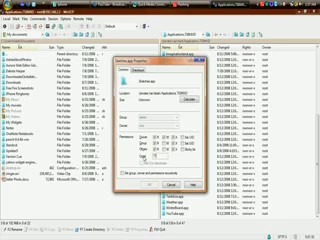
type("777")
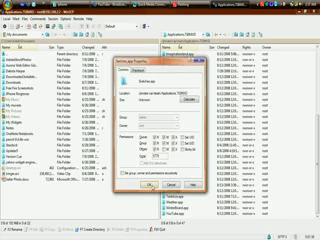
left_click(147, 185)
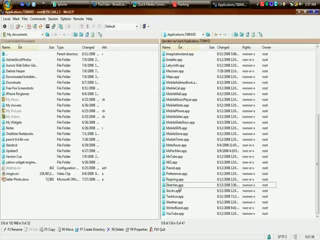
Open the Sketches.app bundle and try selecting its contents with Ctrl+A and the Mark menu.
double_click(180, 186)
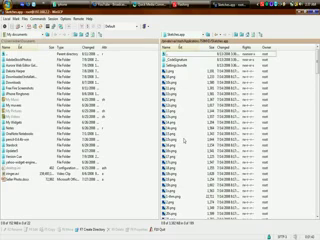
key("ctrl+a")
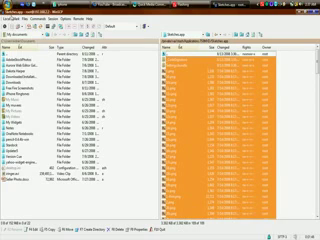
left_click(12, 17)
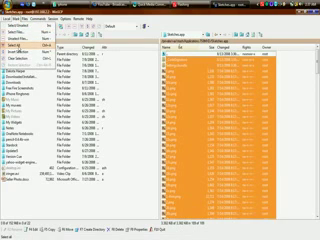
left_click(17, 43)
left_click(16, 17)
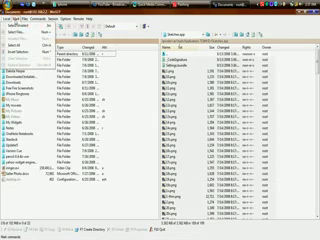
left_click(12, 43)
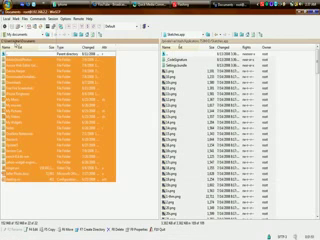
Mark every file and folder inside Sketches.app on the iPhone.
key("ctrl+a")
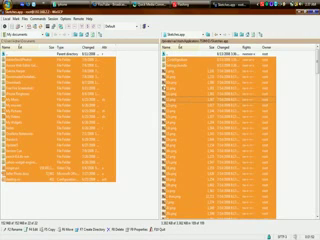
key("ctrl+shift+a")
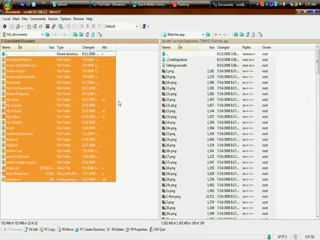
key("ctrl+a")
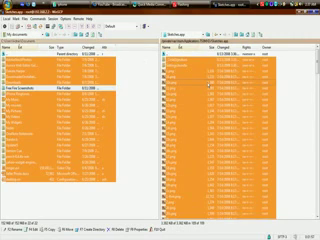
key("ctrl+shift+a")
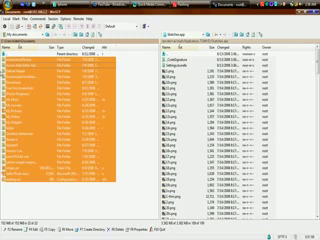
key("BackSpace")
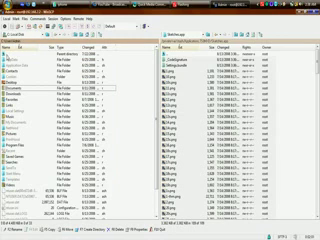
key("Return")
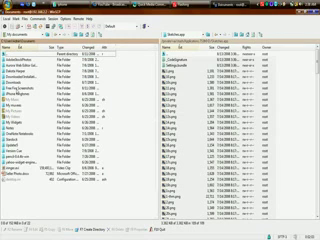
key("ctrl+a")
key("ctrl+shift+a")
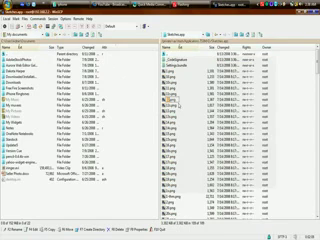
key("ctrl+a")
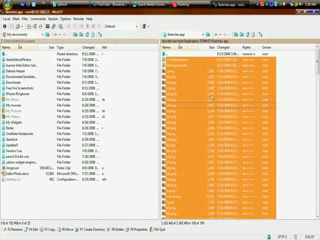
left_click(14, 17)
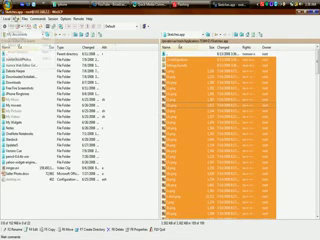
left_click(14, 45)
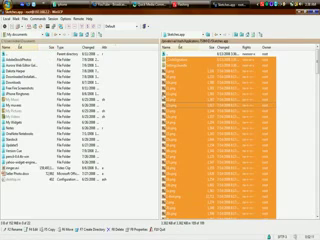
Apply octal permissions 775 to all selected files inside Sketches.app.
right_click(202, 124)
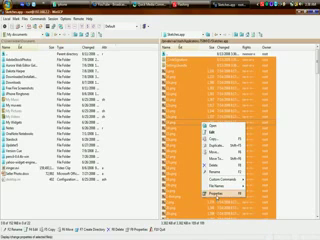
left_click(218, 192)
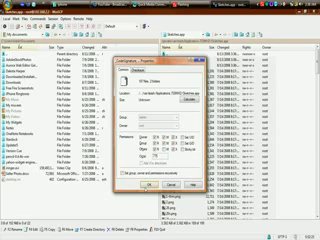
left_click(147, 187)
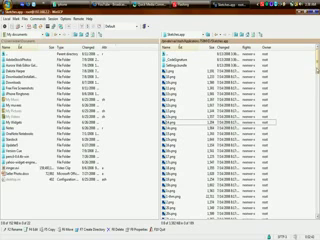
scroll(220, 120, "down", 3)
scroll(220, 120, "up", 3)
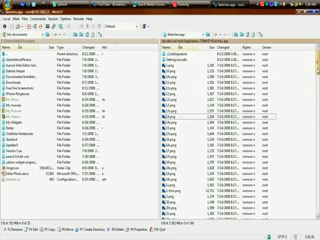